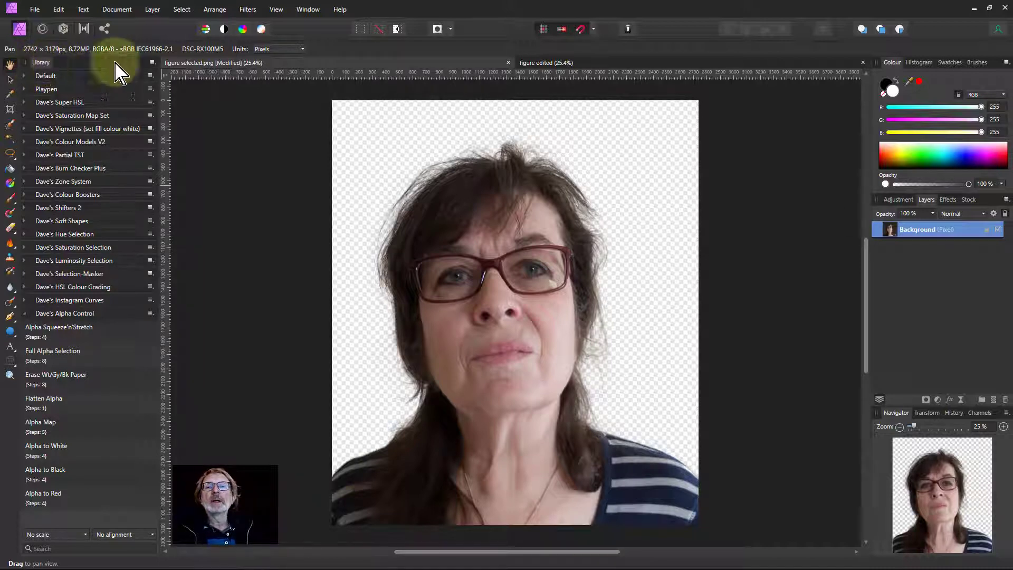
click(153, 62)
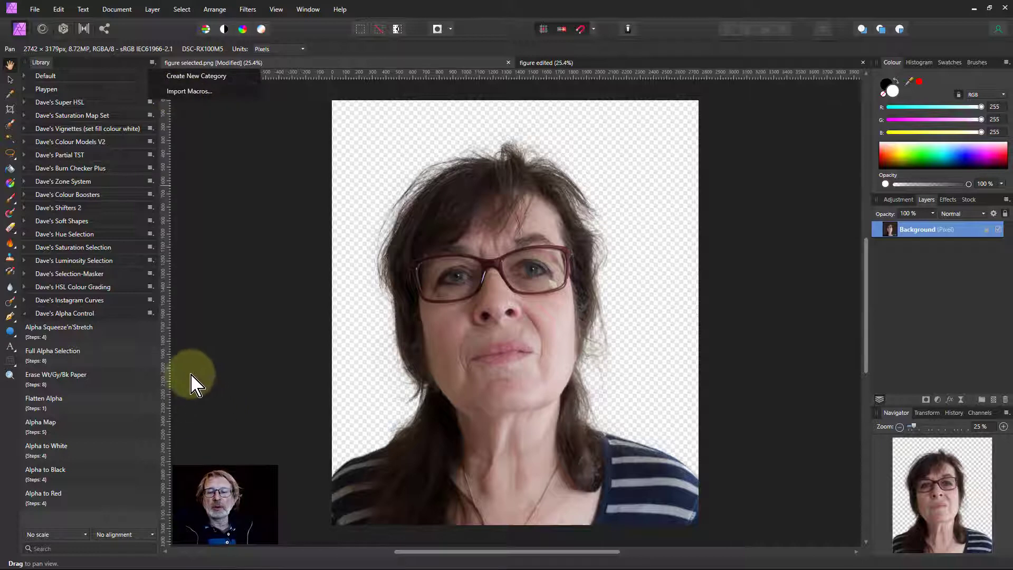
click(220, 414)
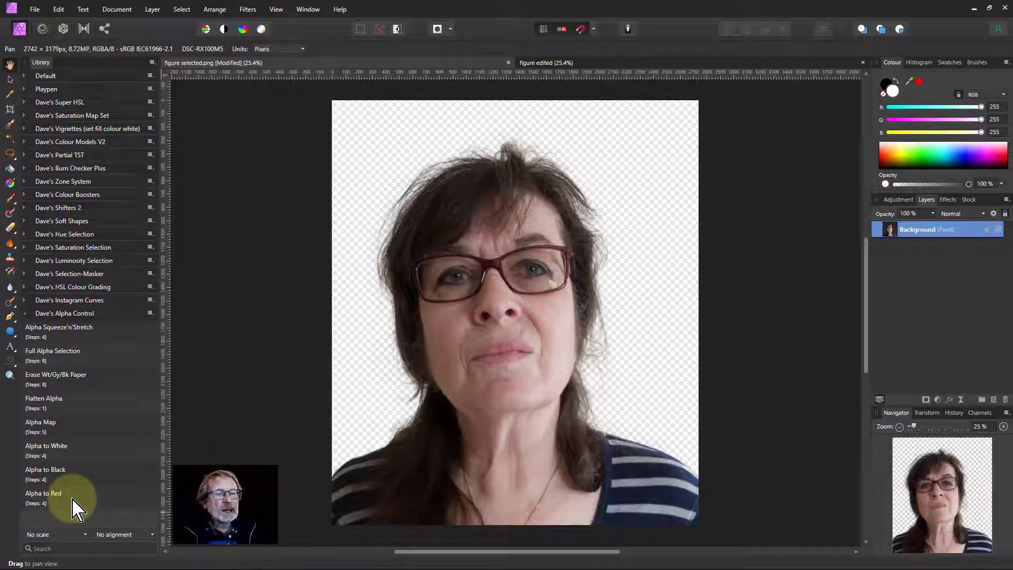
Step: Apply the Alpha to White macro, compare its layer on and off, then delete that layer
click(51, 449)
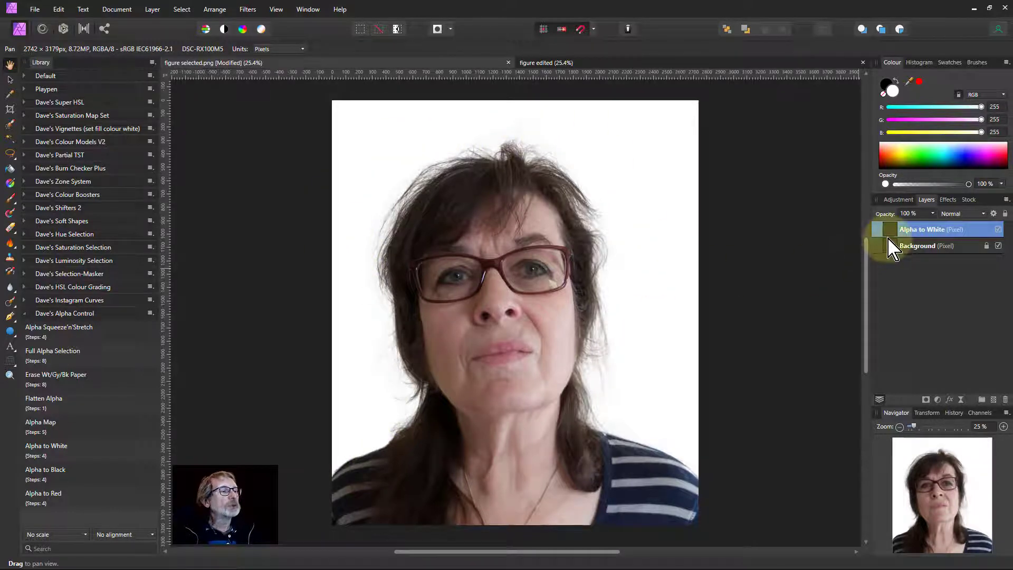
click(998, 230)
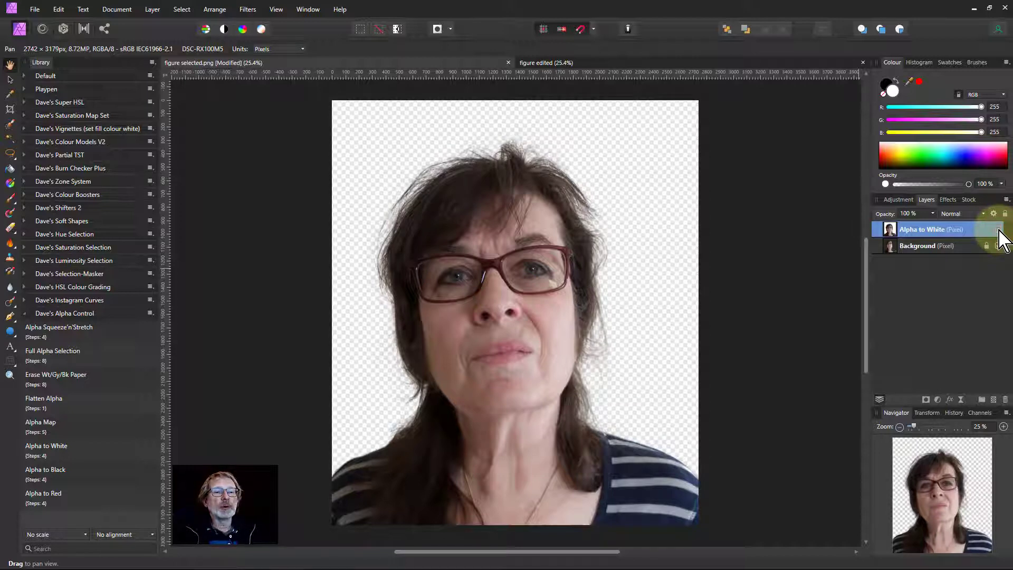
click(997, 229)
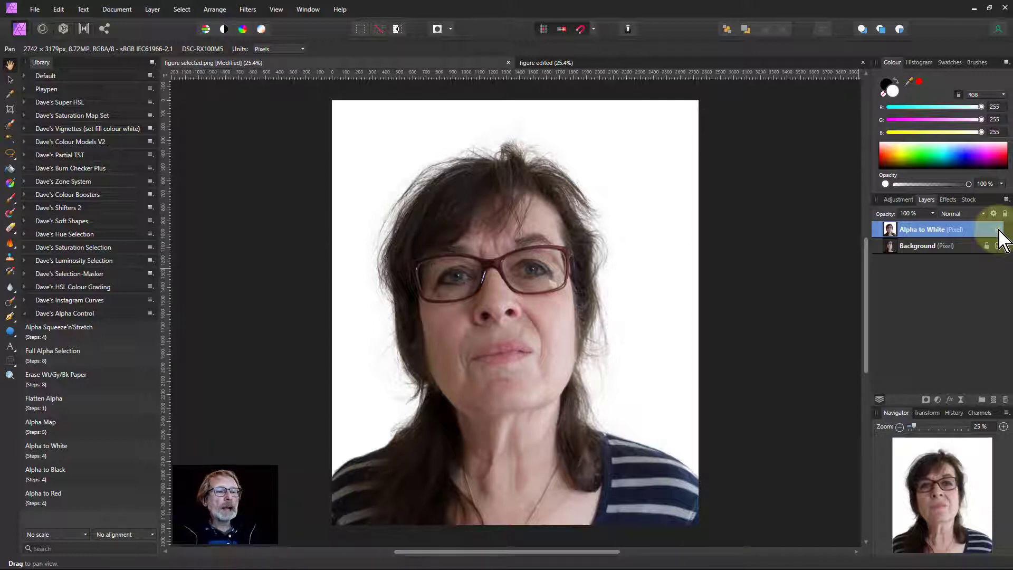
click(998, 230)
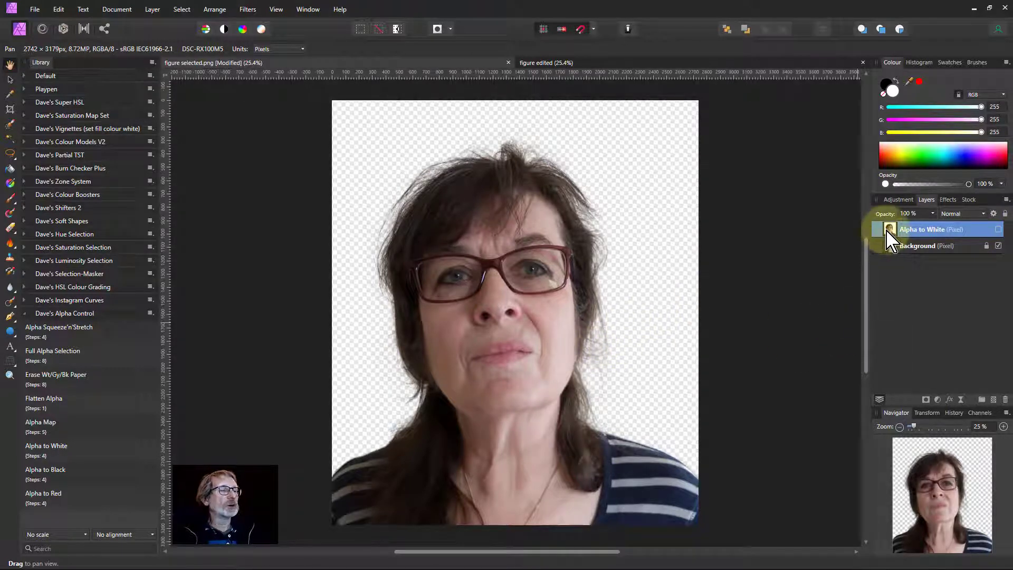
key(Delete)
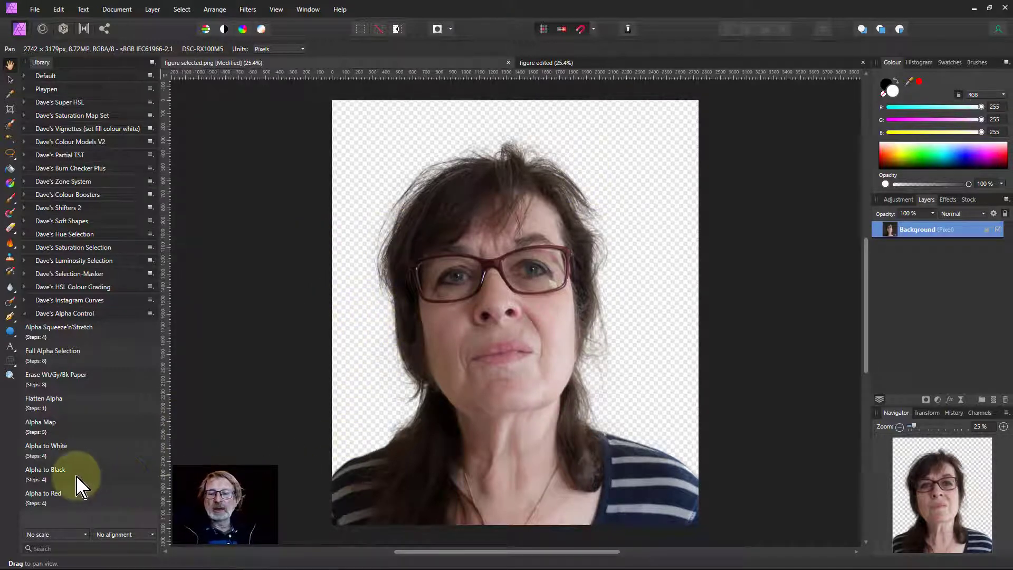
Step: Apply the Alpha to Black macro and delete the resulting layer
click(59, 475)
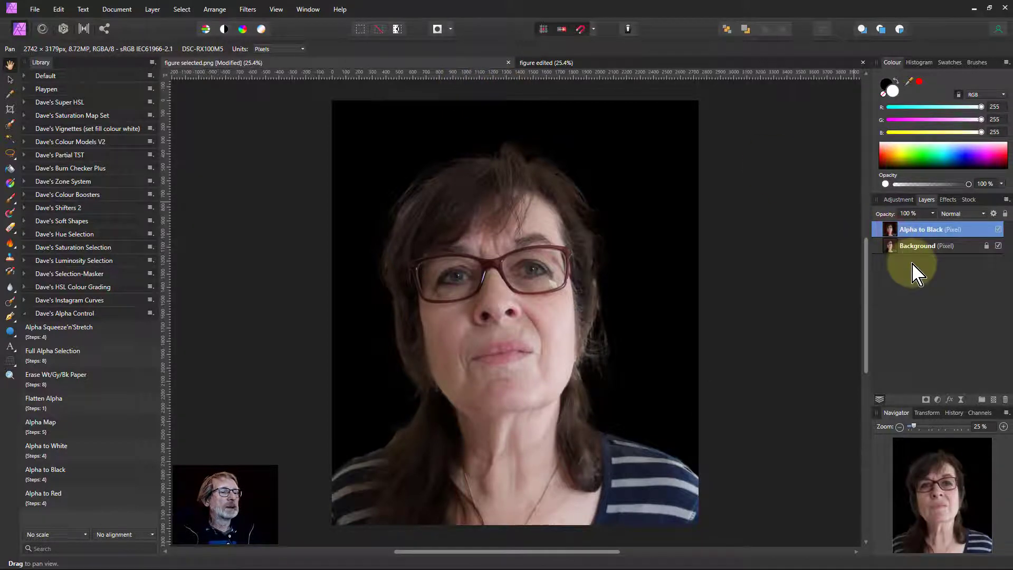
key(Delete)
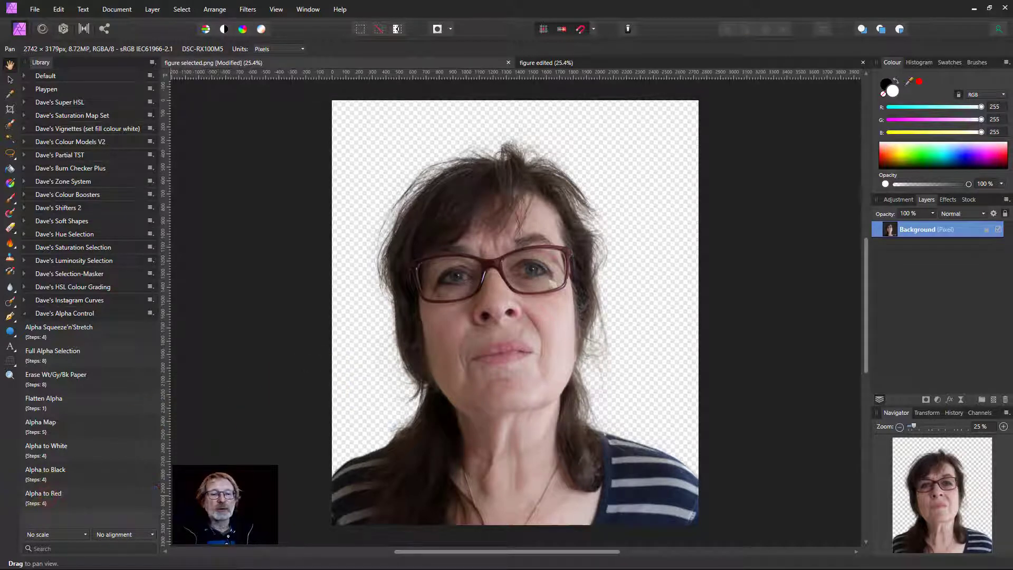
Step: Apply the Alpha to Red macro and delete the resulting layer
click(45, 496)
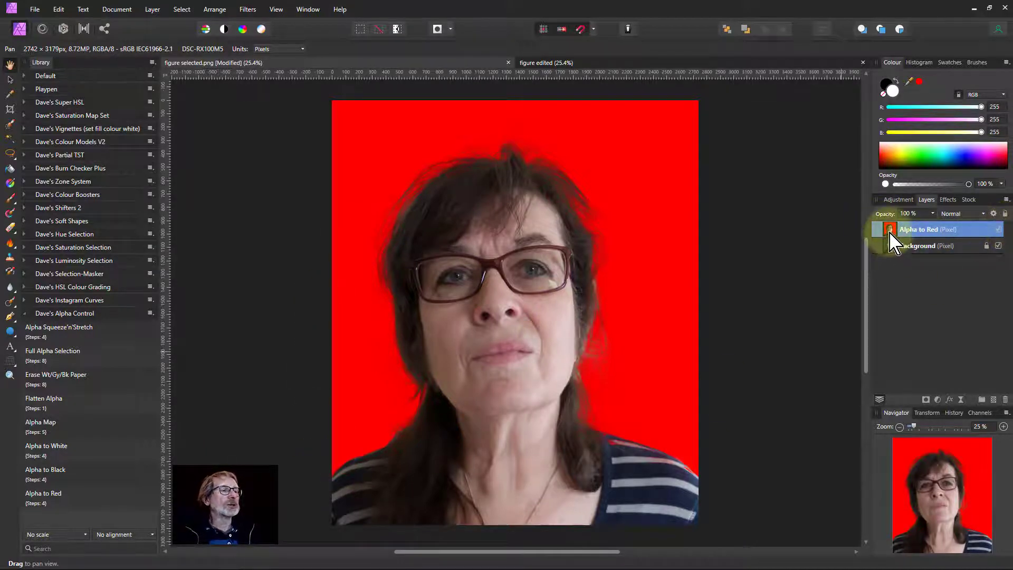
key(Delete)
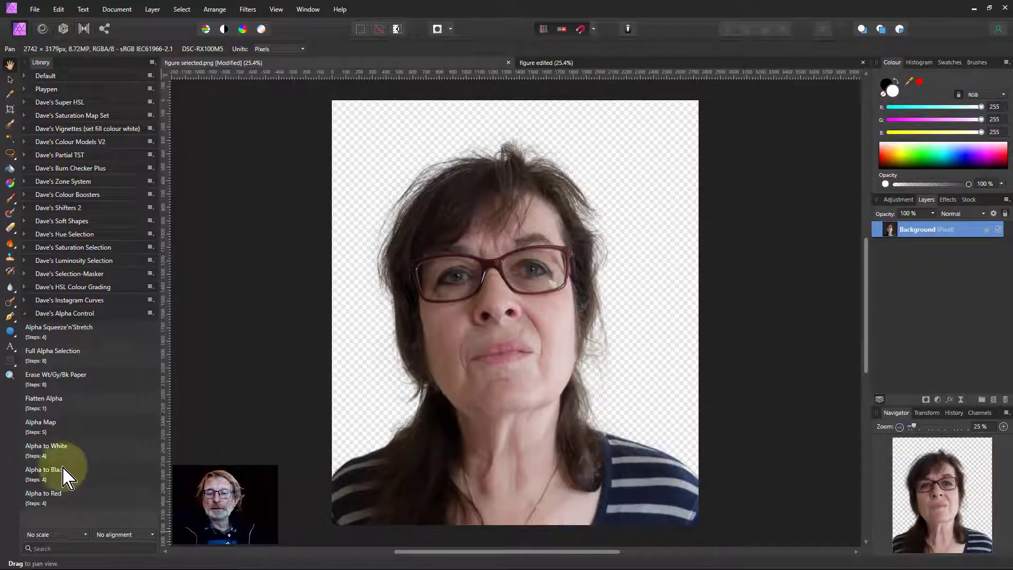
Step: Apply the Alpha Map macro, inspect the layer's context options, and delete the resulting layer
click(61, 426)
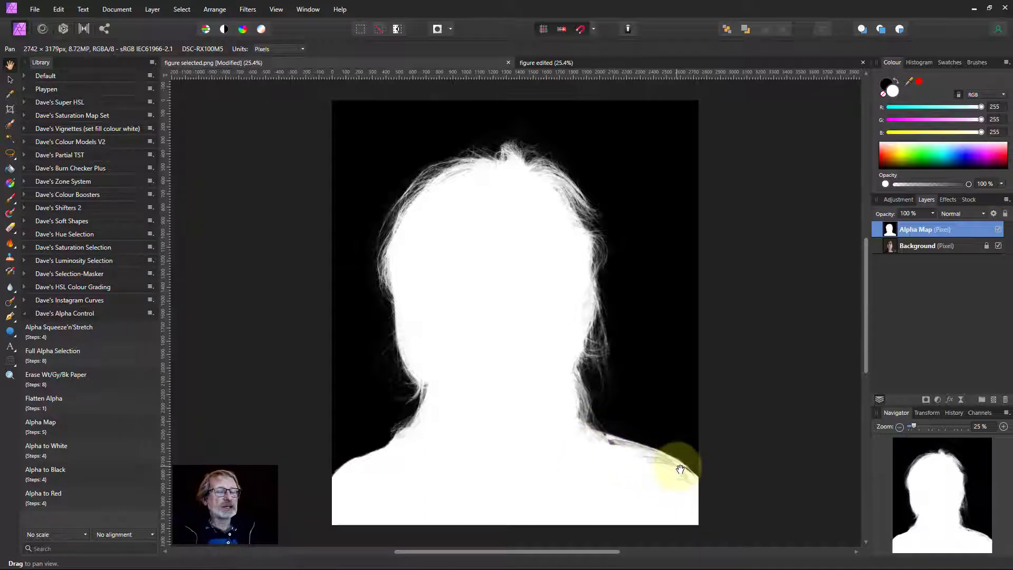
right_click(901, 244)
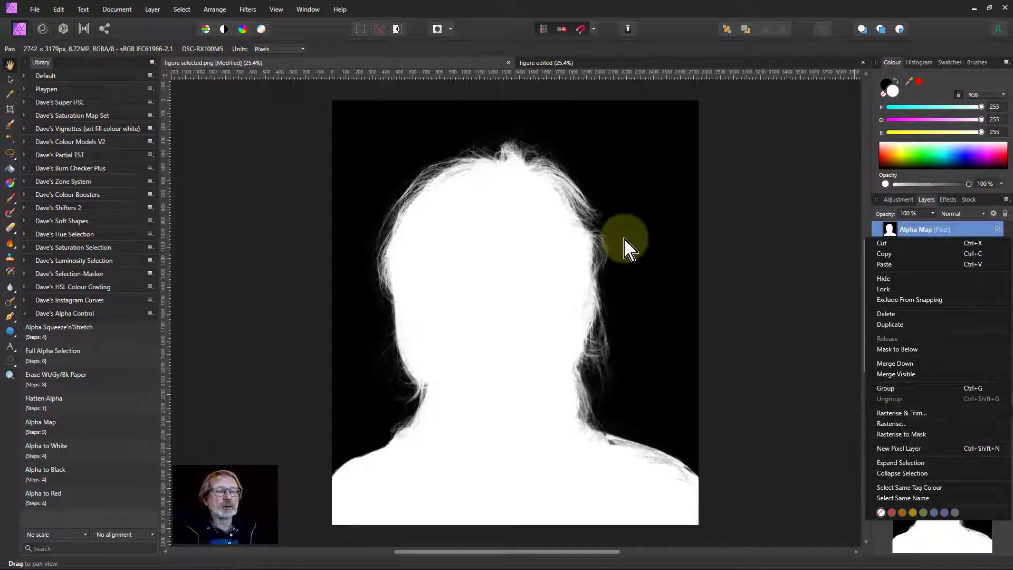
click(519, 260)
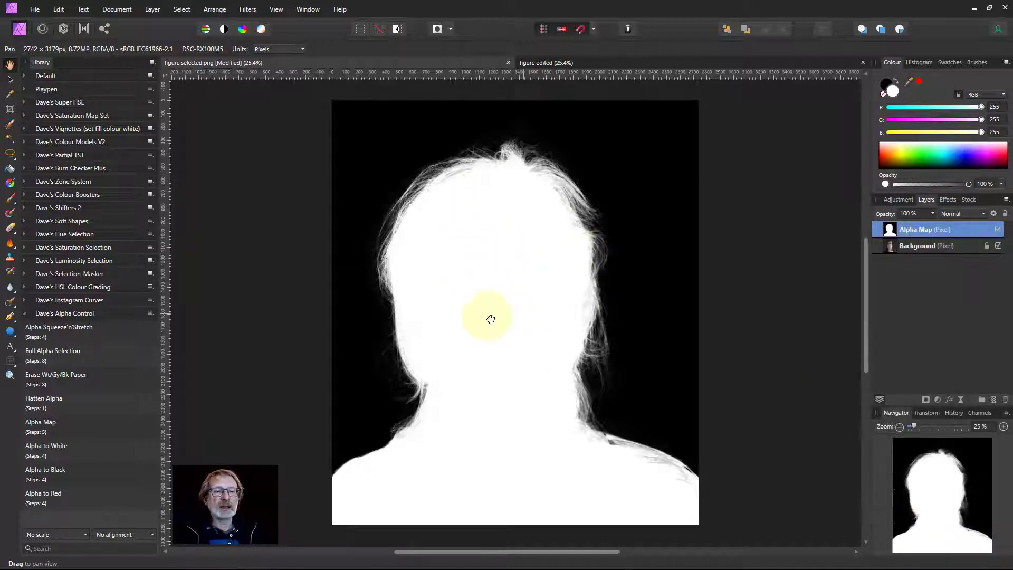
key(Delete)
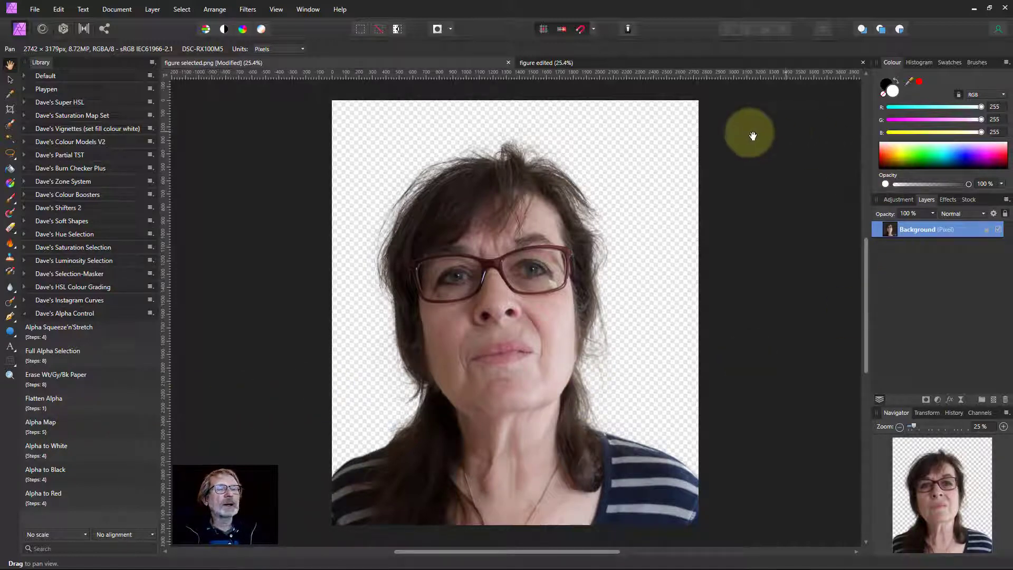
Step: Open the Info panel, move it beside the canvas, and place a colour sampler on the hair edge
click(276, 9)
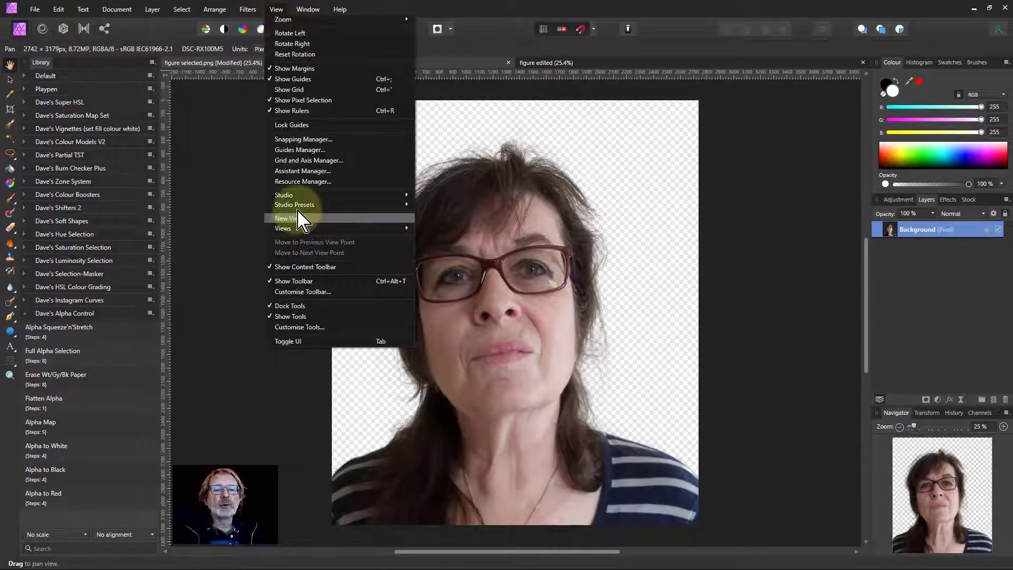
mouse_move(301, 195)
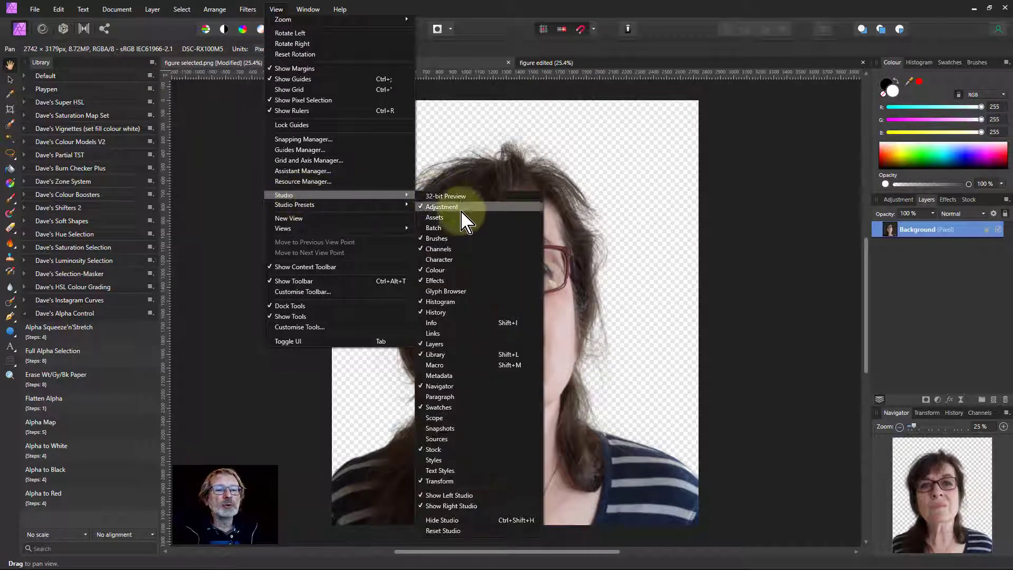
click(443, 322)
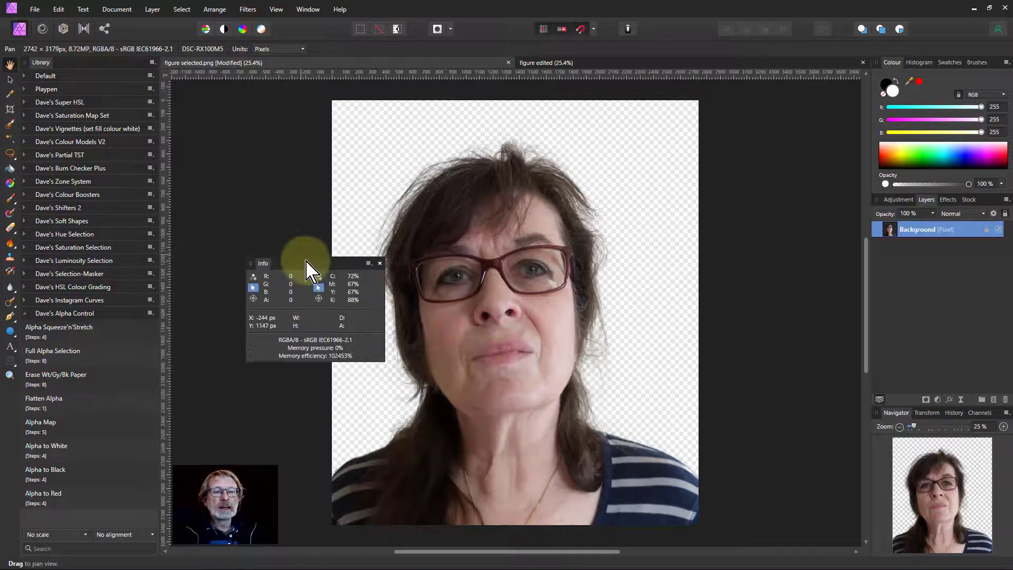
drag(306, 260, 263, 170)
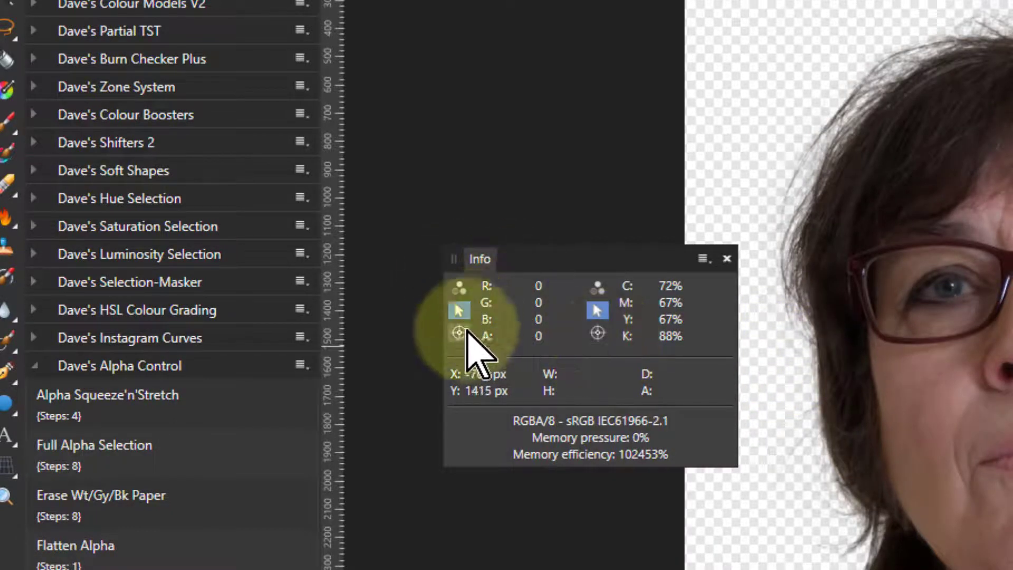
mouse_move(457, 333)
mouse_down()
mouse_move(542, 425)
mouse_move(656, 414)
mouse_move(458, 348)
mouse_move(515, 338)
mouse_move(791, 357)
mouse_up()
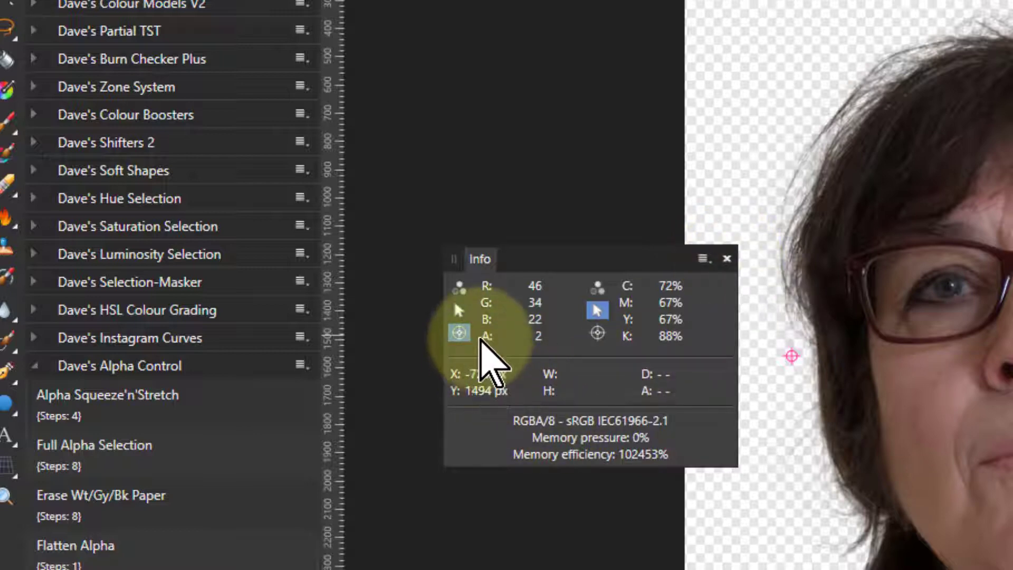
click(727, 258)
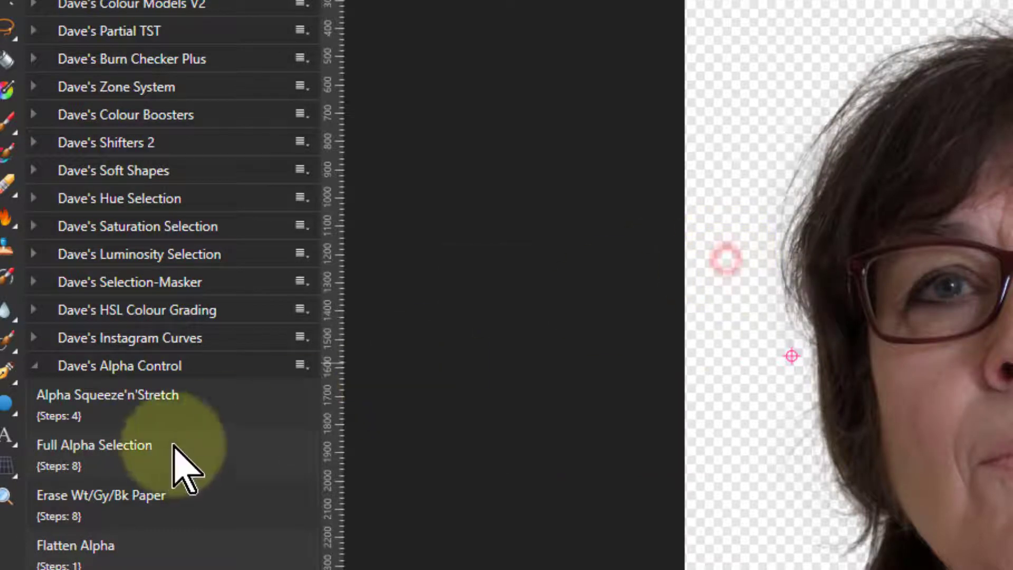
Step: Apply the Flatten Alpha macro to the layer and reopen the Info panel
click(130, 558)
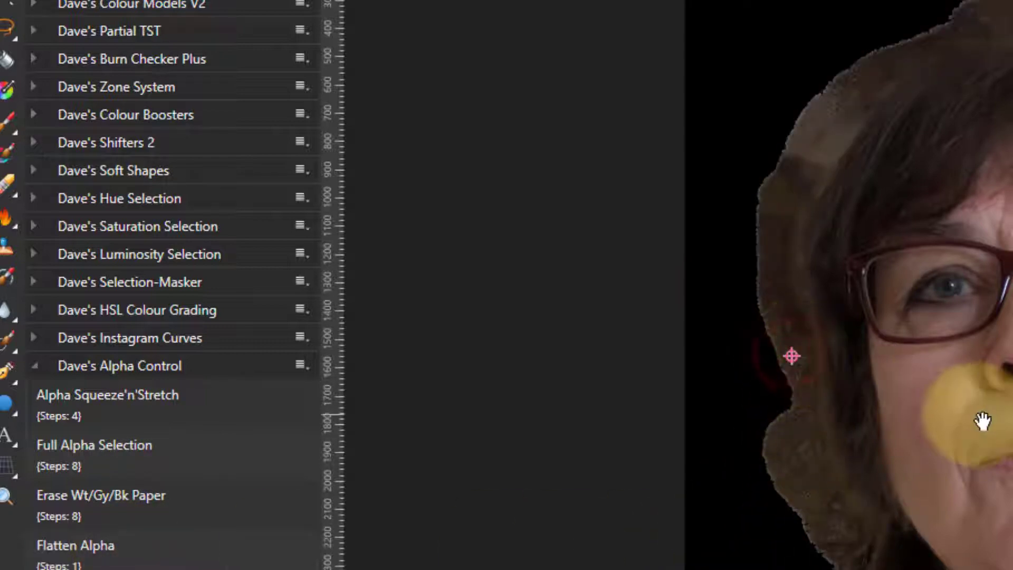
click(565, 0)
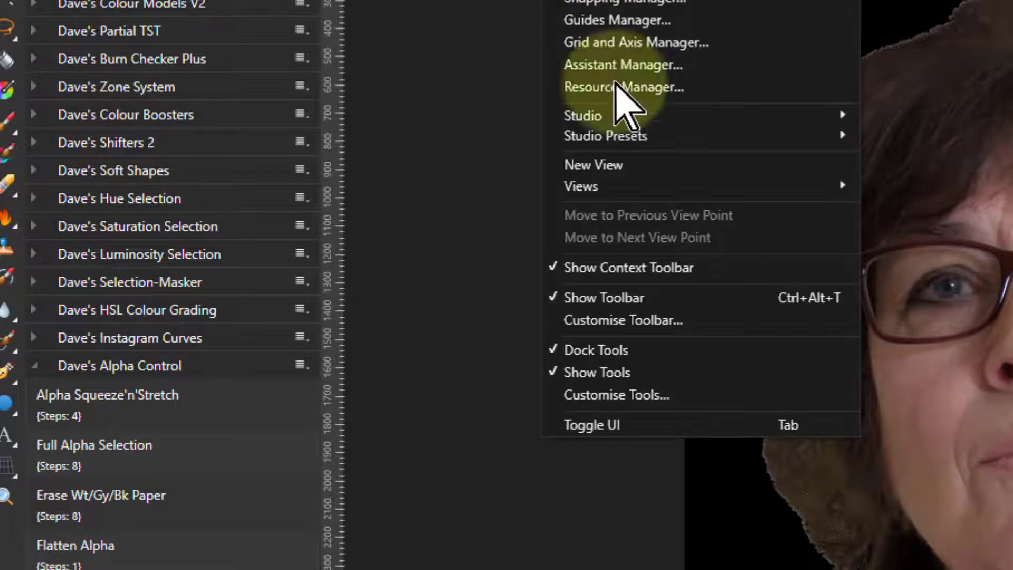
click(659, 120)
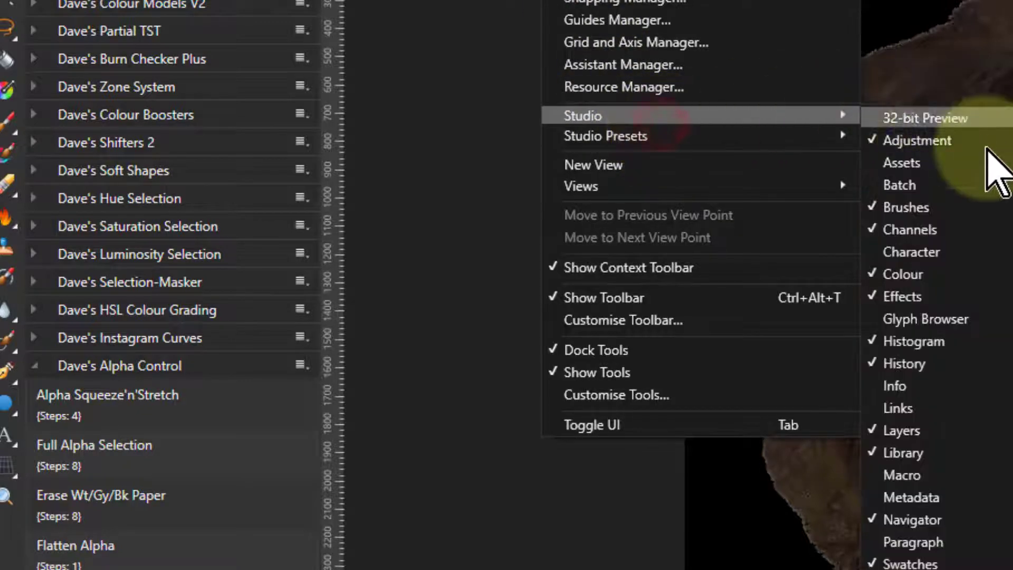
click(976, 387)
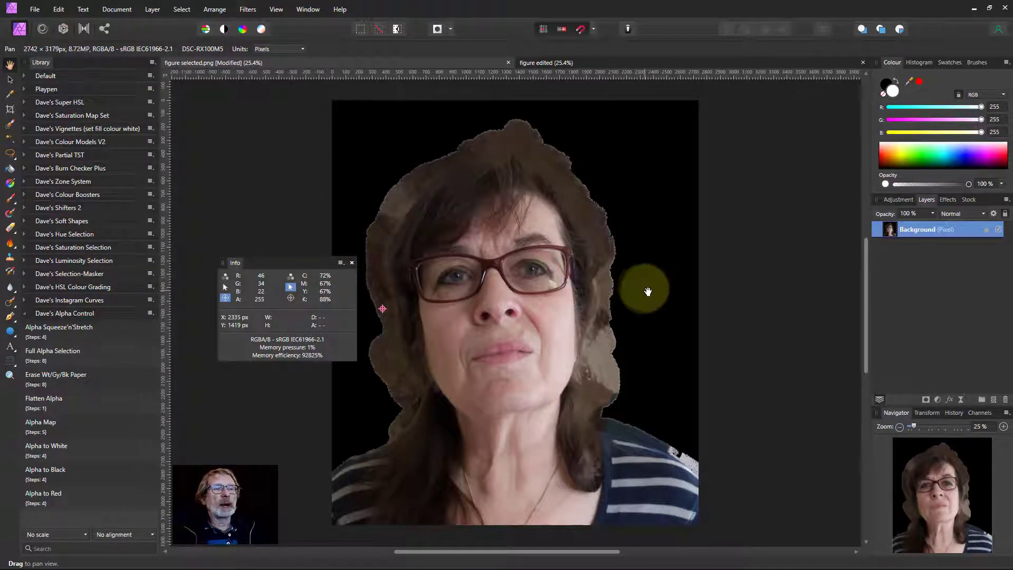
Step: Undo the flattening and switch to the figure edited document
key(ctrl+z)
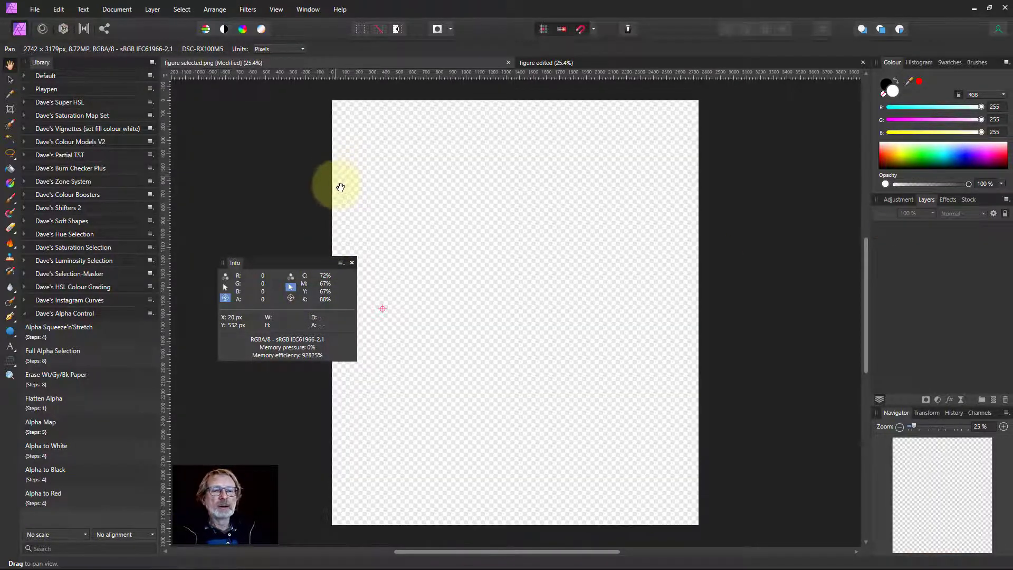
click(567, 65)
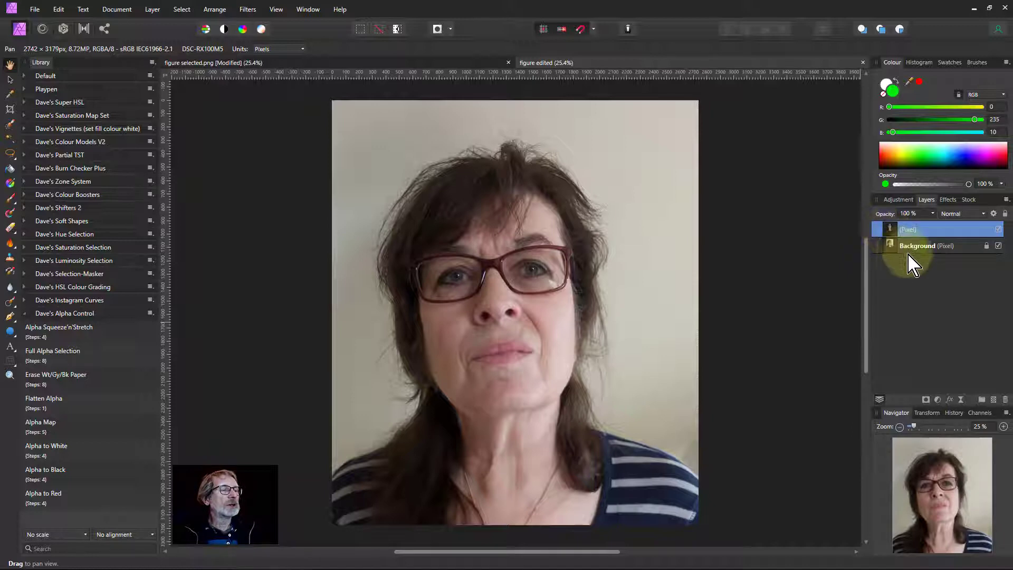
Step: Hide the Background layer, apply Flatten Alpha to the top pixel layer, and toggle that layer's visibility
click(997, 245)
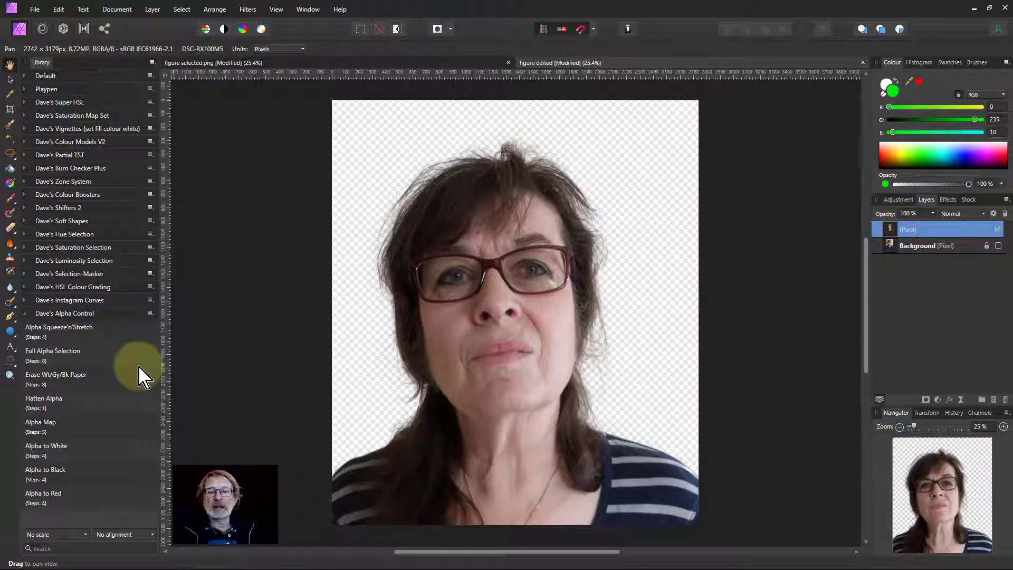
click(71, 406)
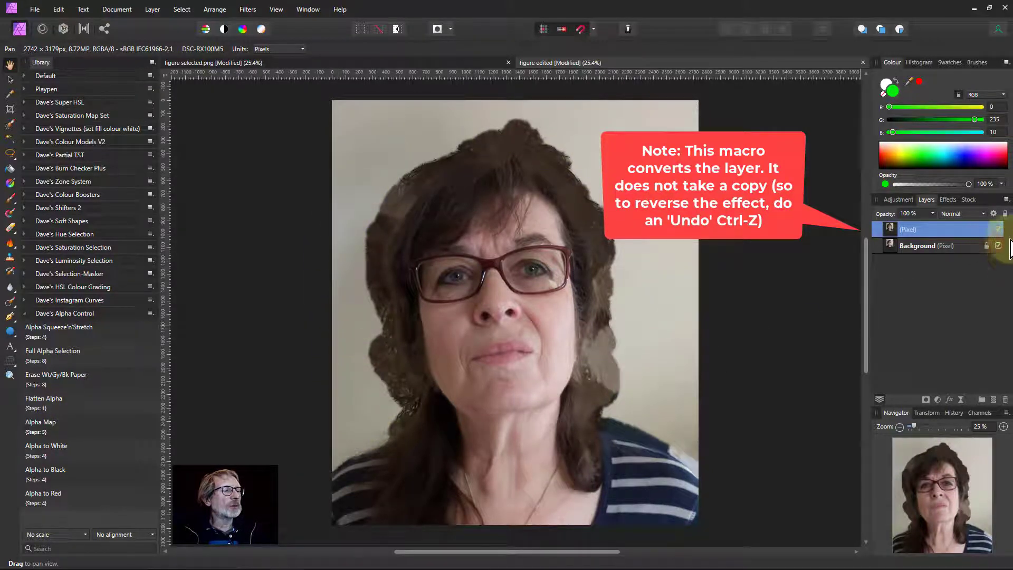
click(998, 230)
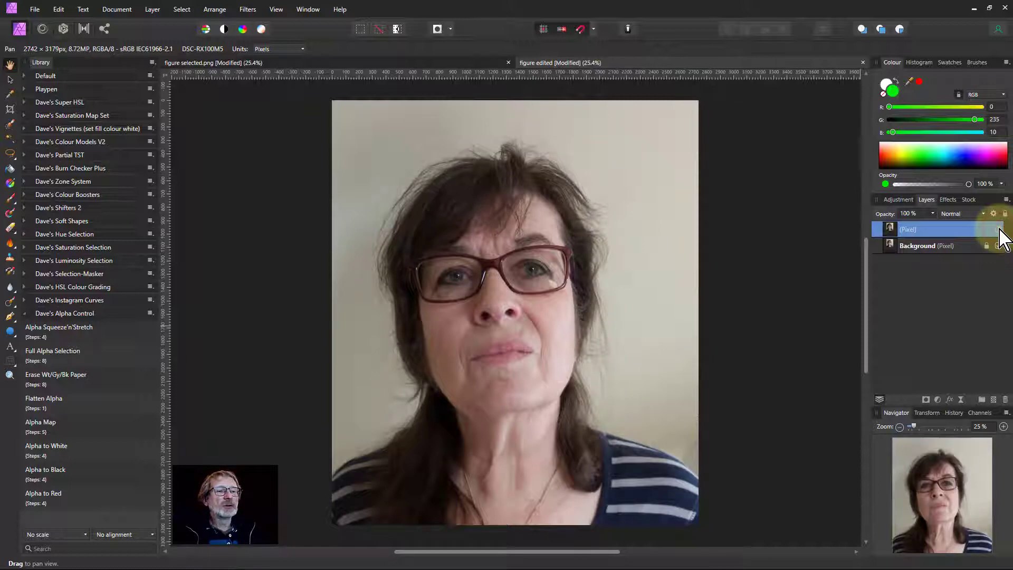
click(998, 230)
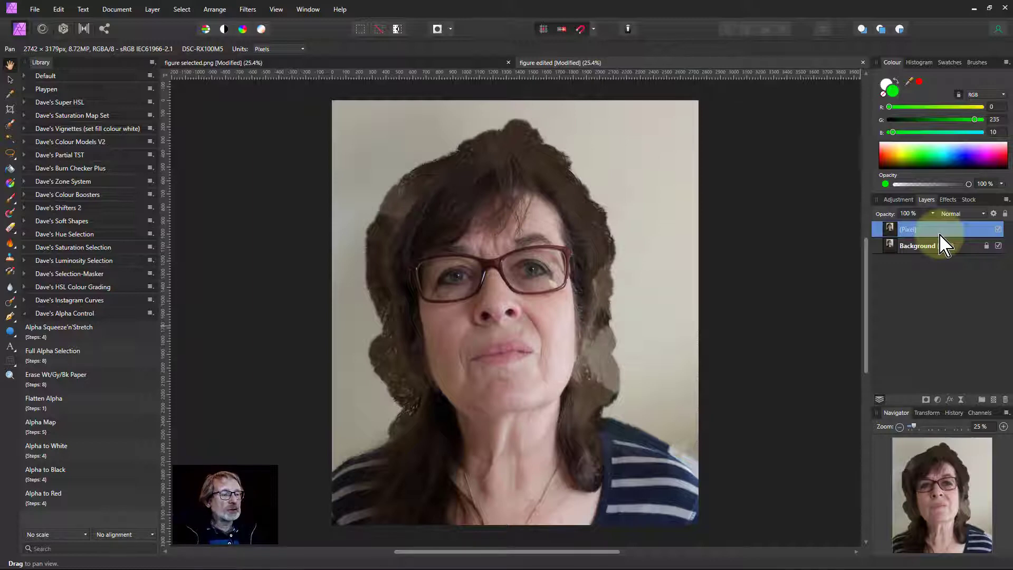
Step: Step back in History to before Flatten Alpha and show the Background layer again
click(955, 413)
click(903, 452)
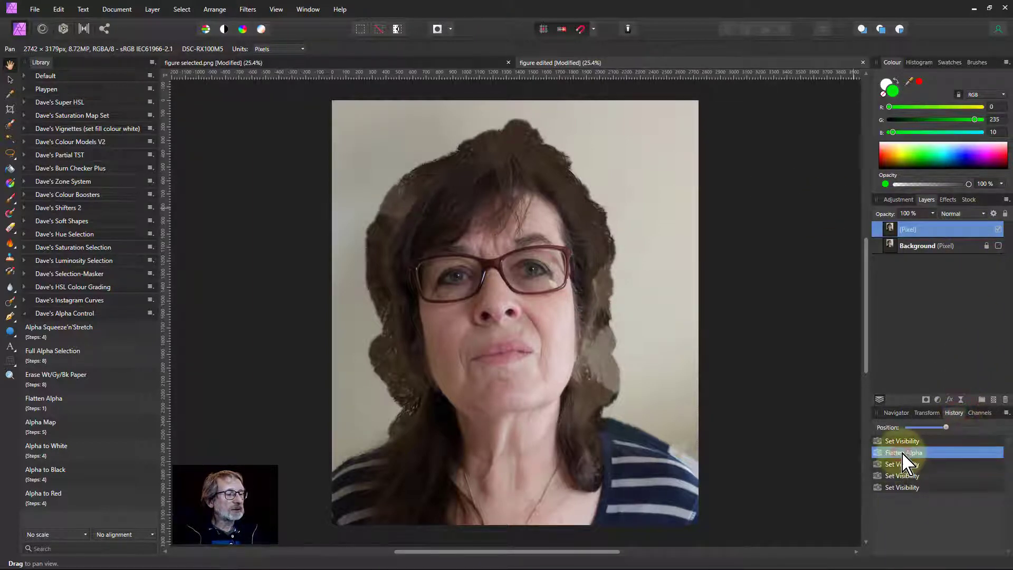
click(902, 441)
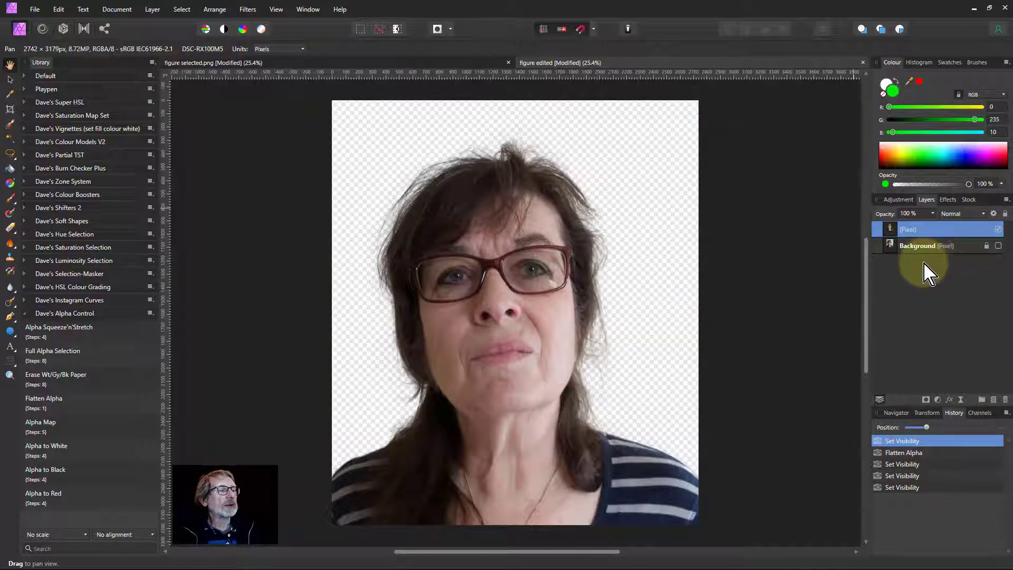
click(998, 246)
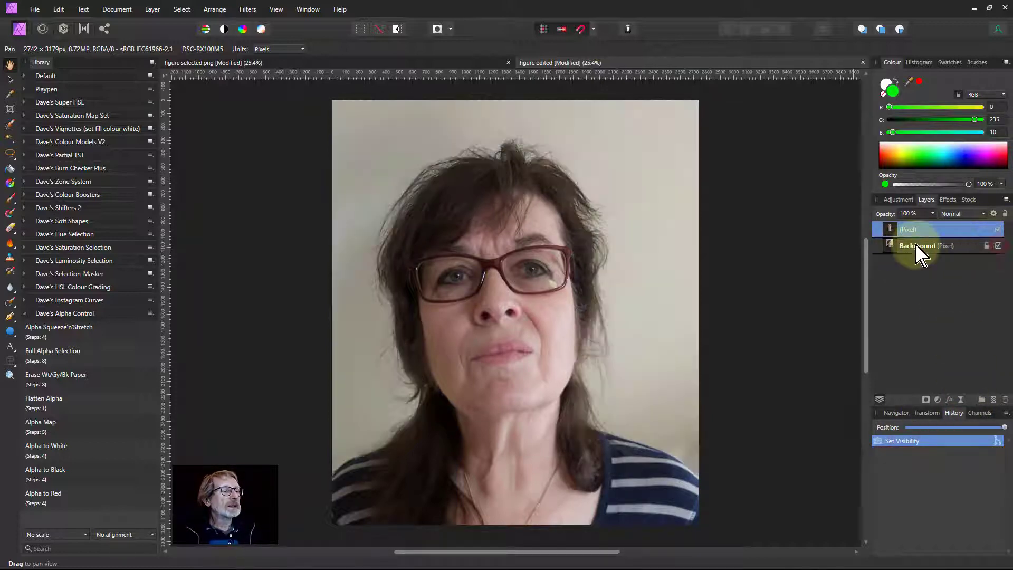
Step: Delete the Background layer and apply the Flatten Alpha macro to the remaining pixel layer
click(917, 247)
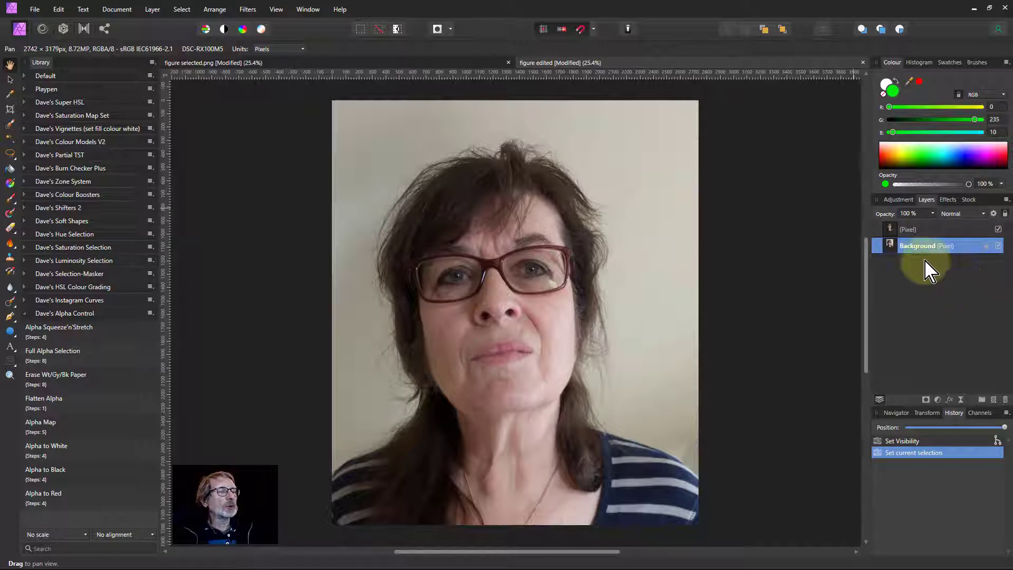
key(Delete)
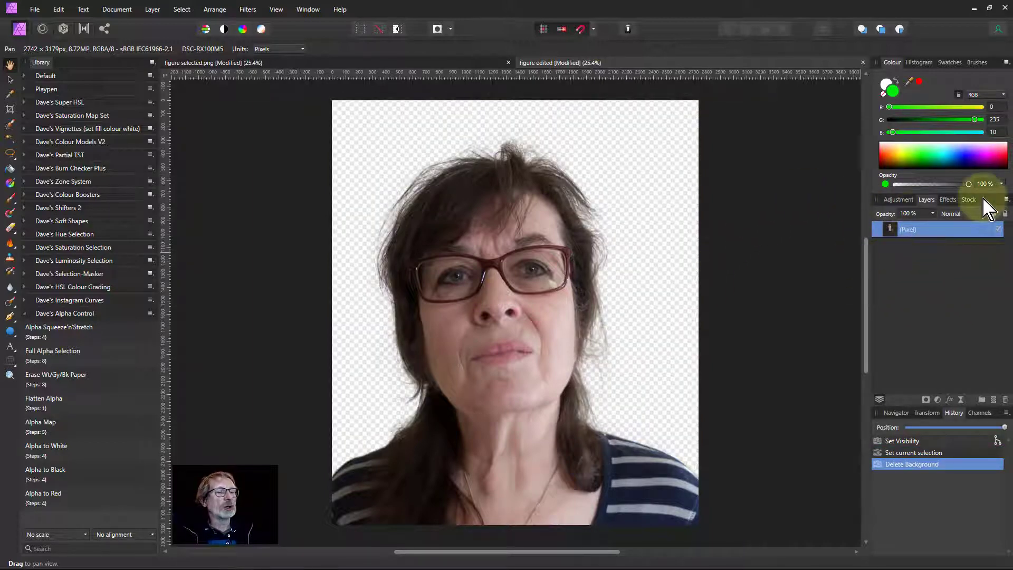
click(47, 404)
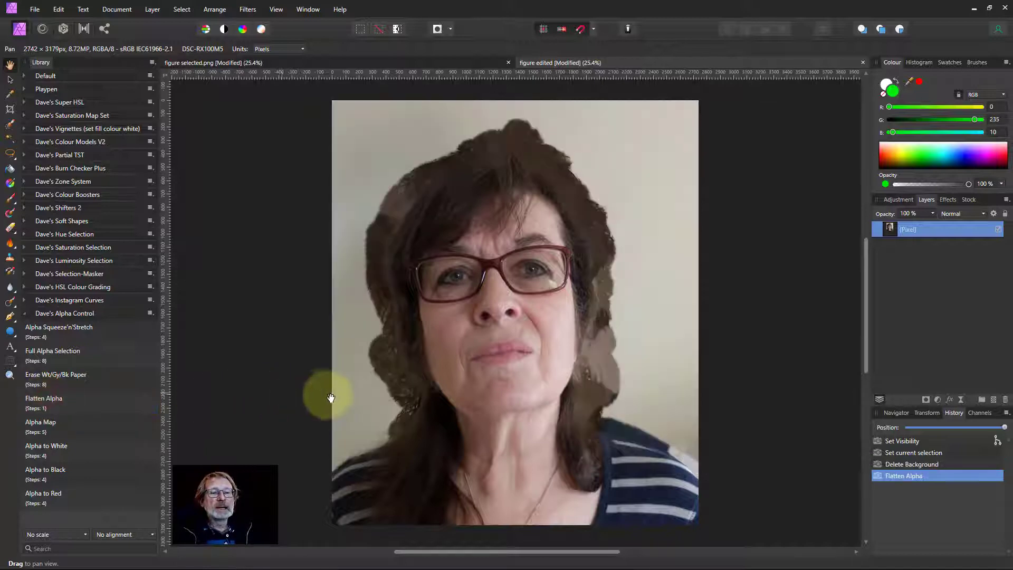